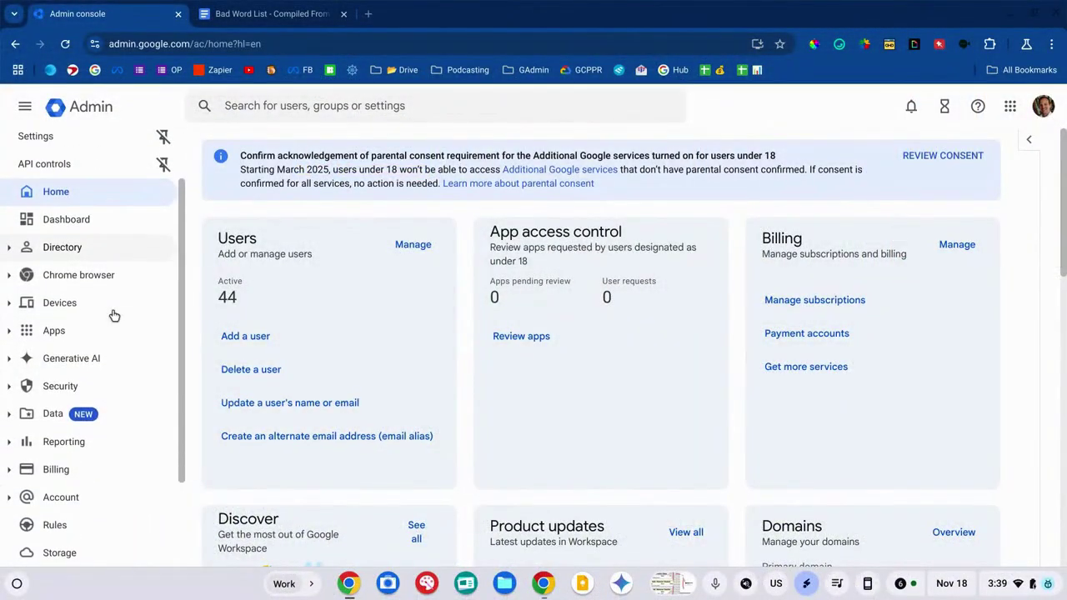
# Go to Apps > Google Workspace > Gmail and open its Compliance settings
pyautogui.click(10, 333)
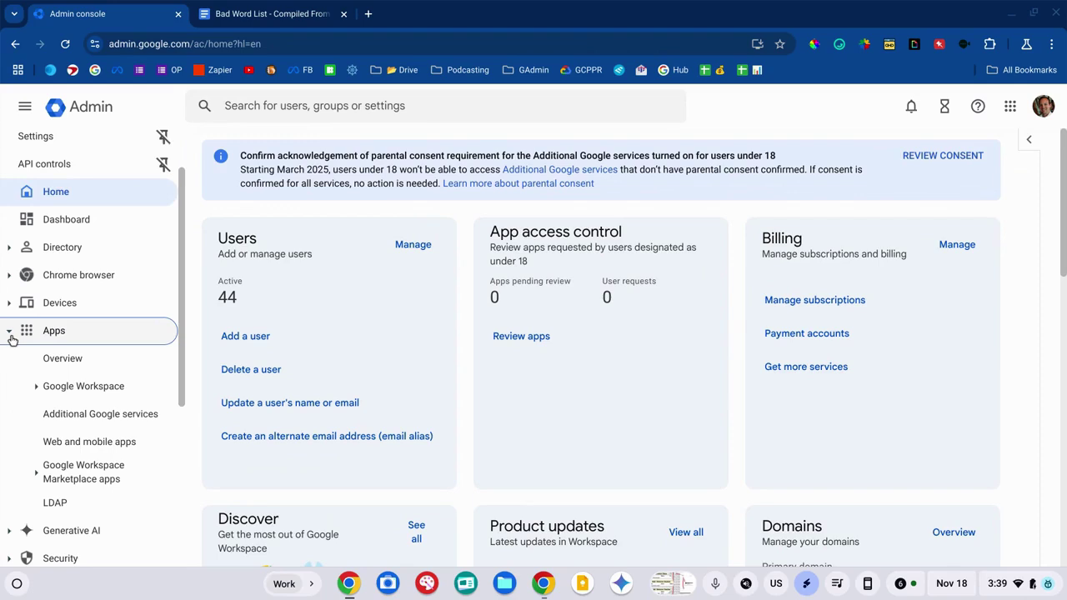
pyautogui.scroll(-2, 11, 337)
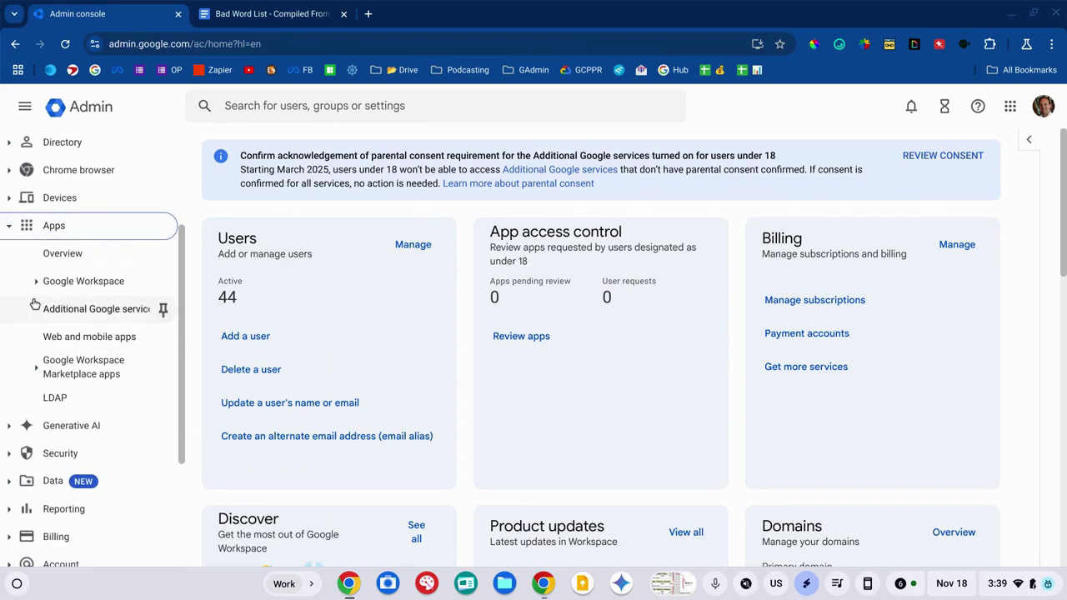
pyautogui.click(37, 284)
pyautogui.scroll(-2, 37, 289)
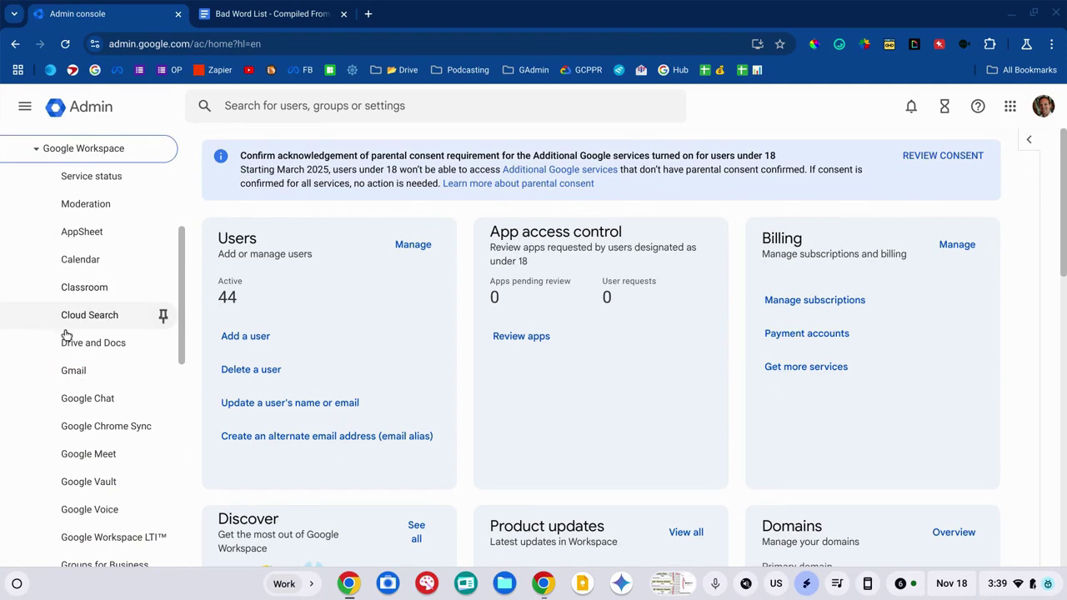
pyautogui.click(71, 371)
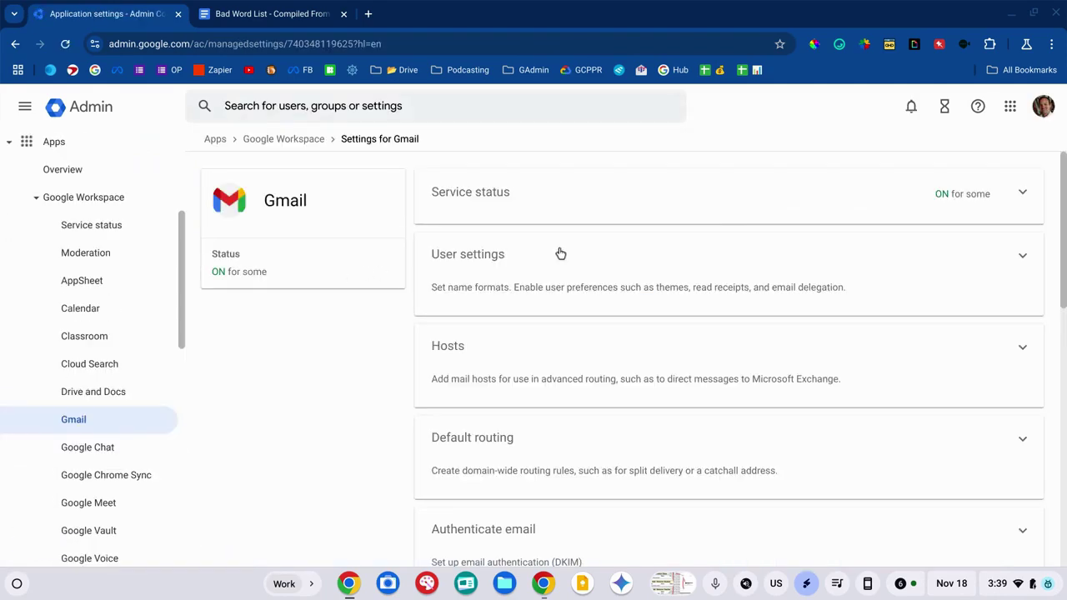
pyautogui.scroll(-10, 560, 254)
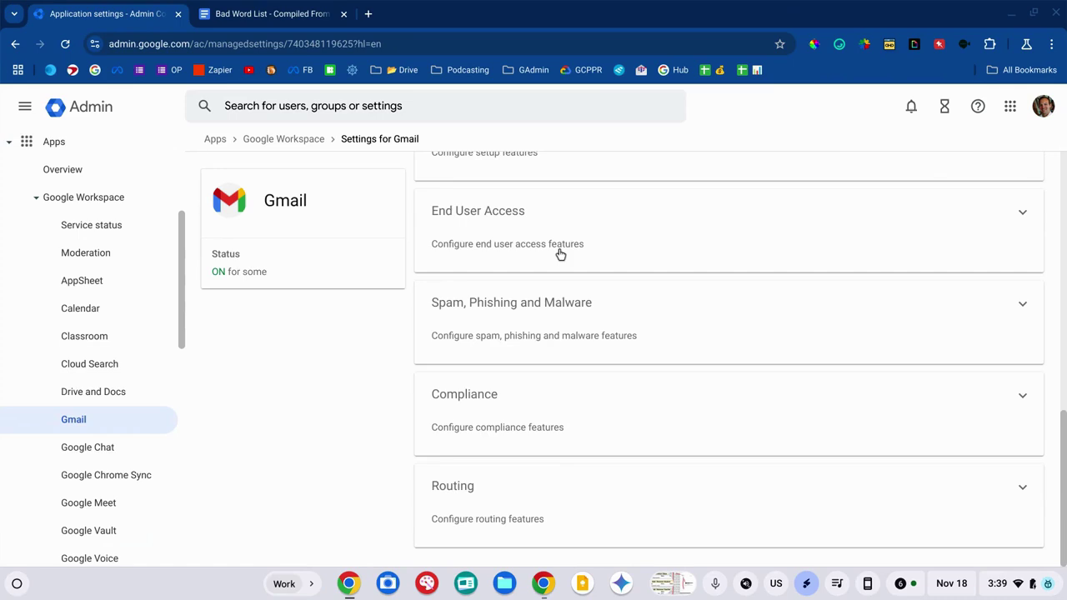
pyautogui.click(510, 405)
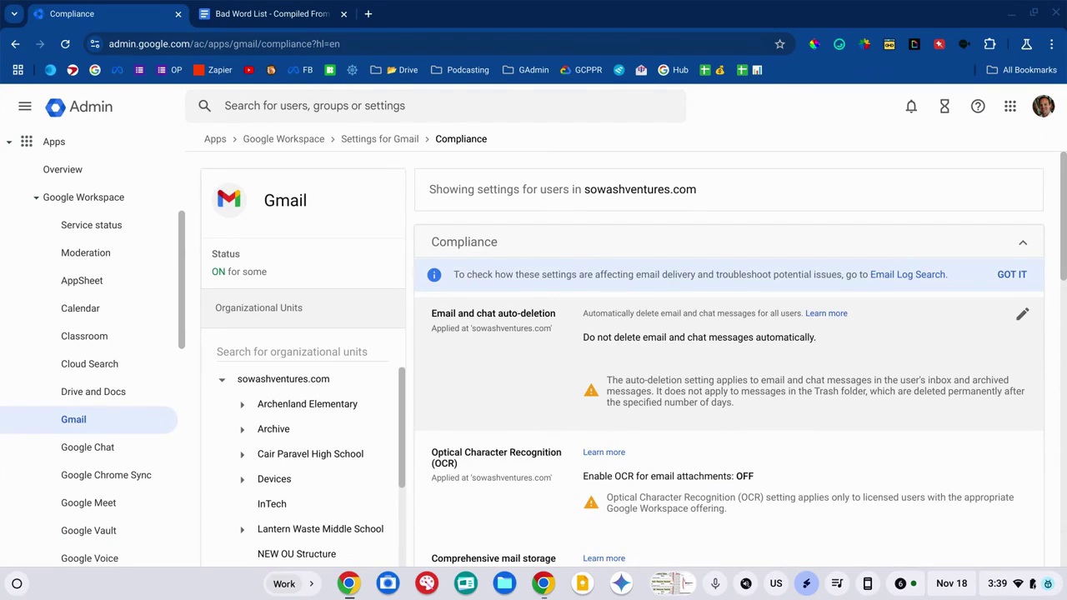
# Select the Students unit and open its nincompoop (block) objectionable-content rule for editing
pyautogui.scroll(-10, 729, 363)
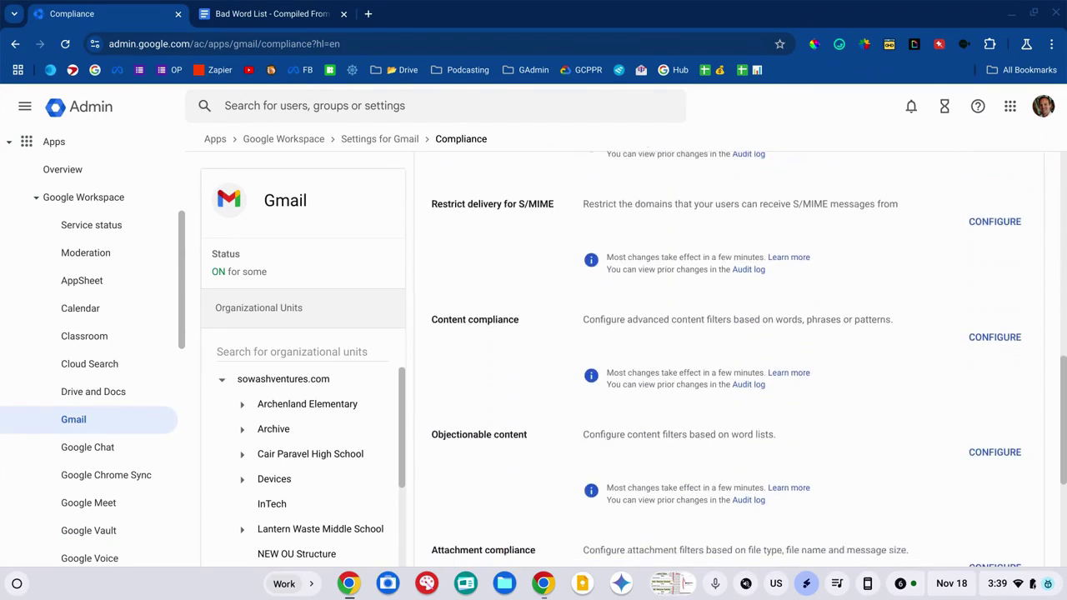
pyautogui.scroll(-1, 729, 363)
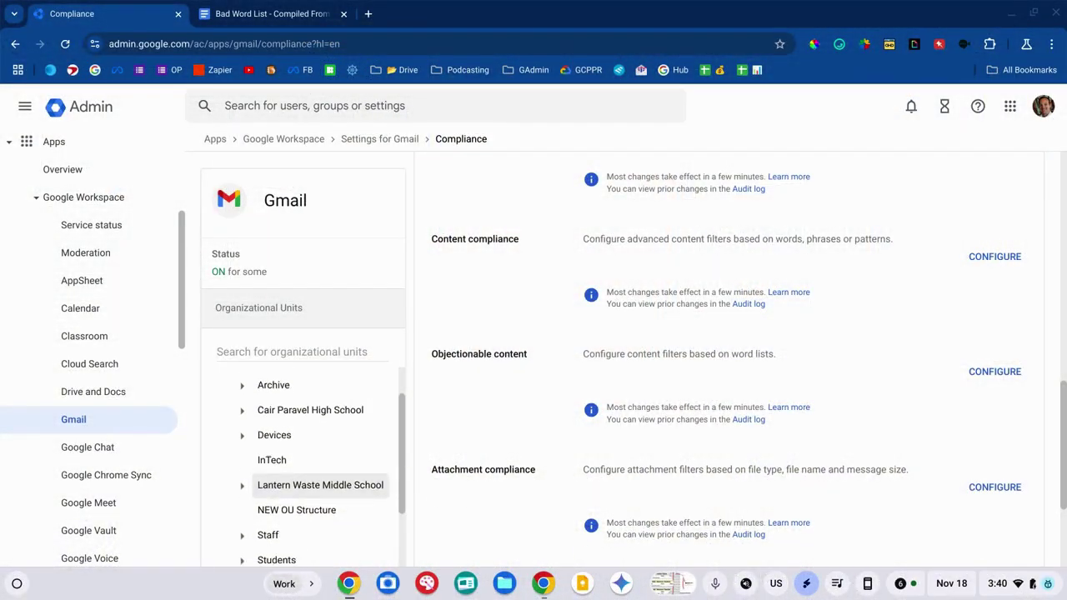
pyautogui.scroll(-3, 321, 462)
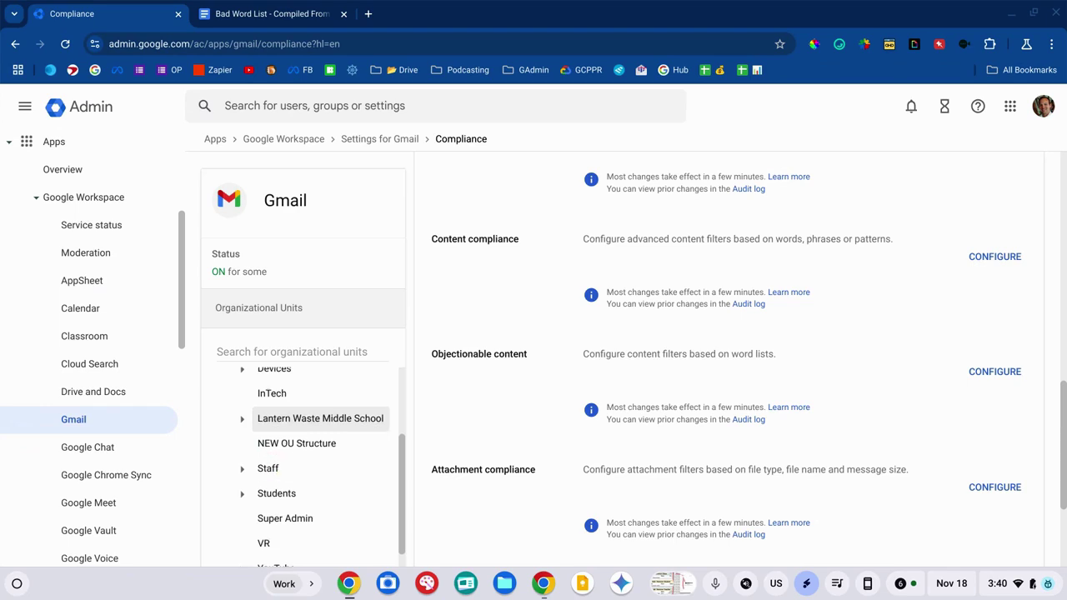
pyautogui.scroll(-1, 321, 467)
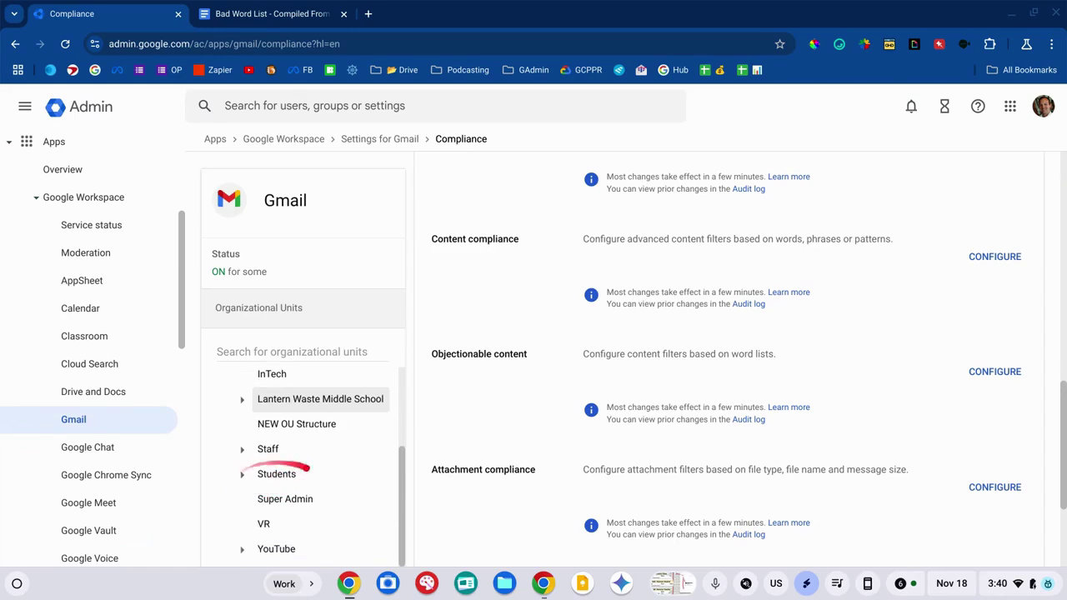
pyautogui.click(283, 474)
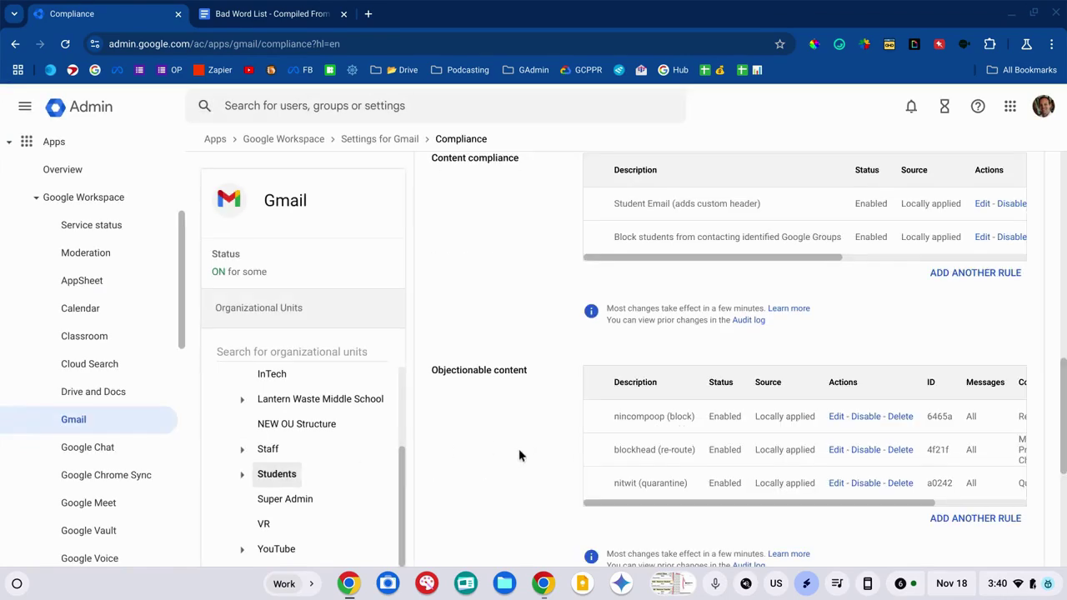
pyautogui.scroll(-1, 583, 453)
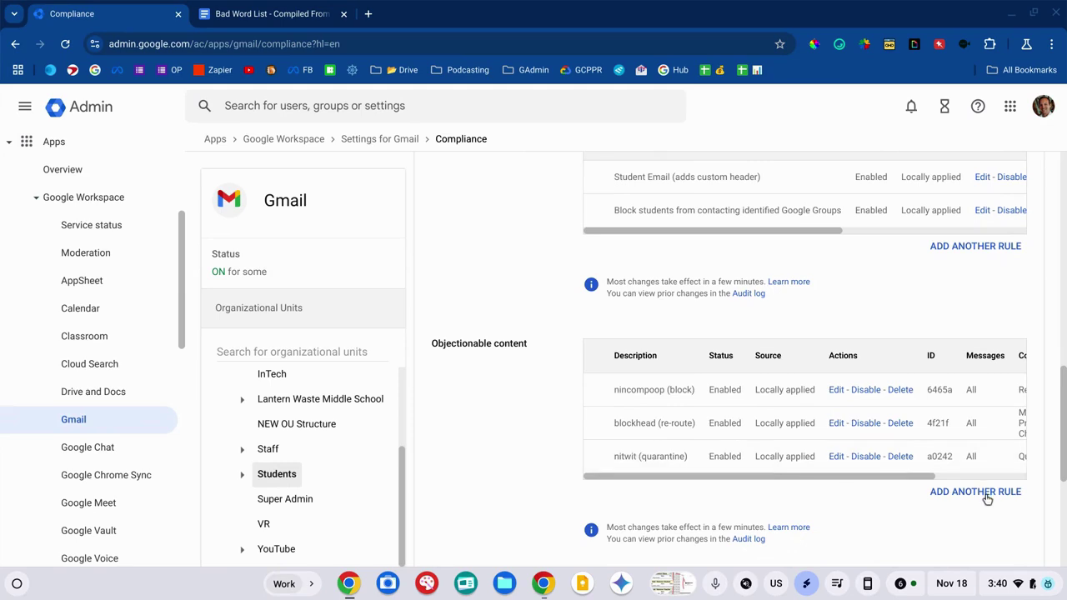
pyautogui.click(836, 390)
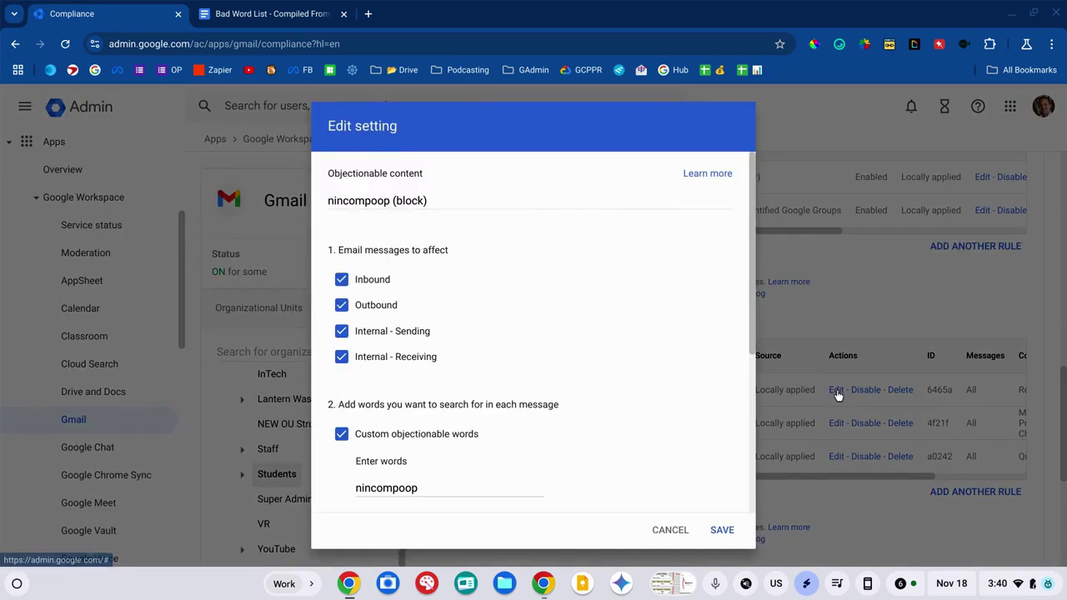
pyautogui.click(443, 208)
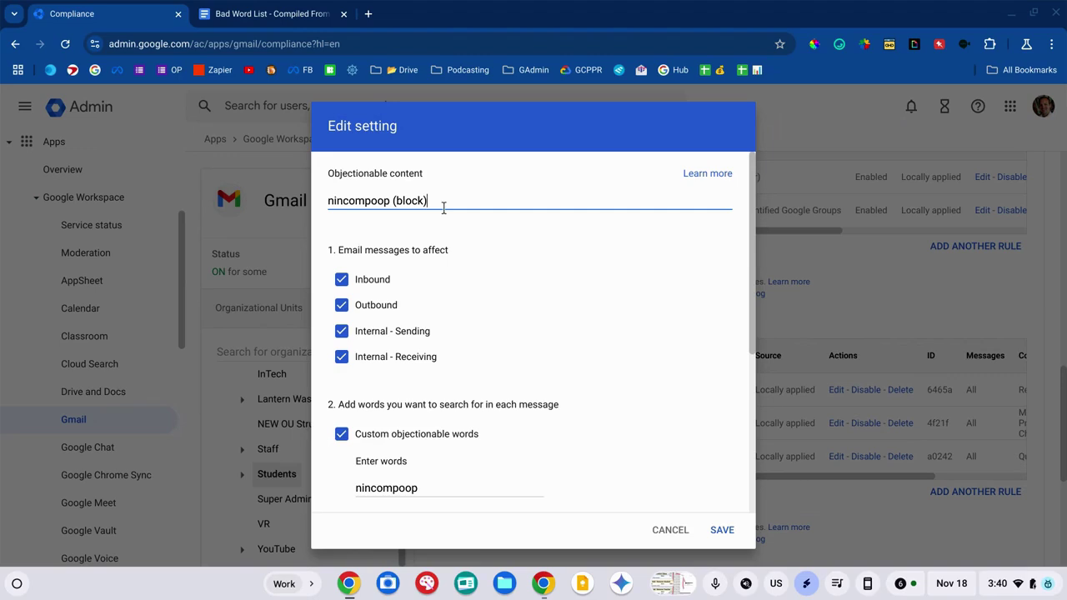
pyautogui.click(416, 221)
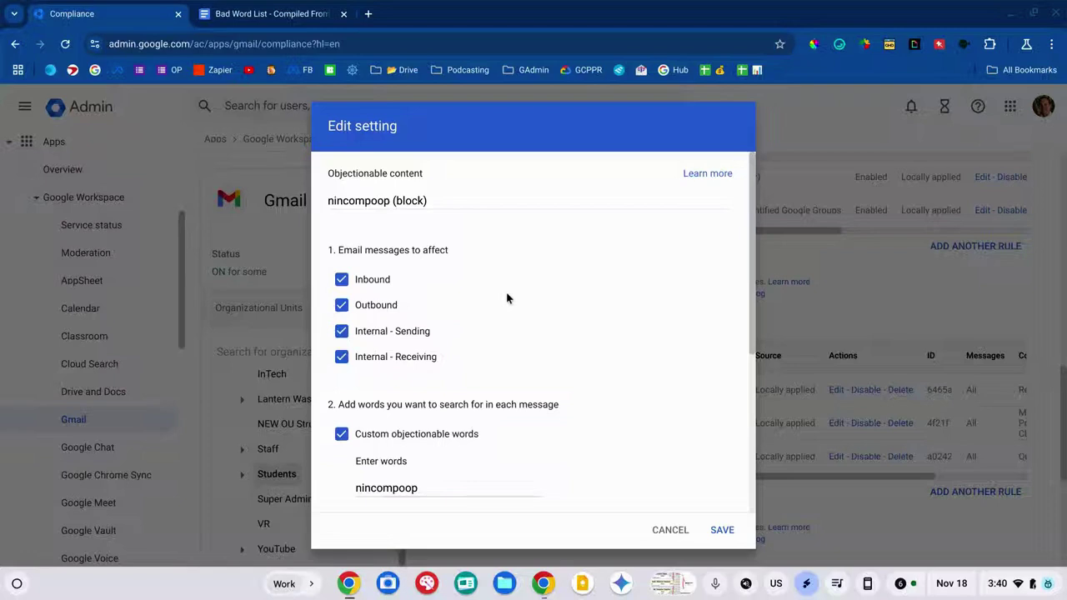
pyautogui.scroll(-2, 506, 298)
pyautogui.scroll(2, 506, 299)
pyautogui.scroll(-3, 533, 333)
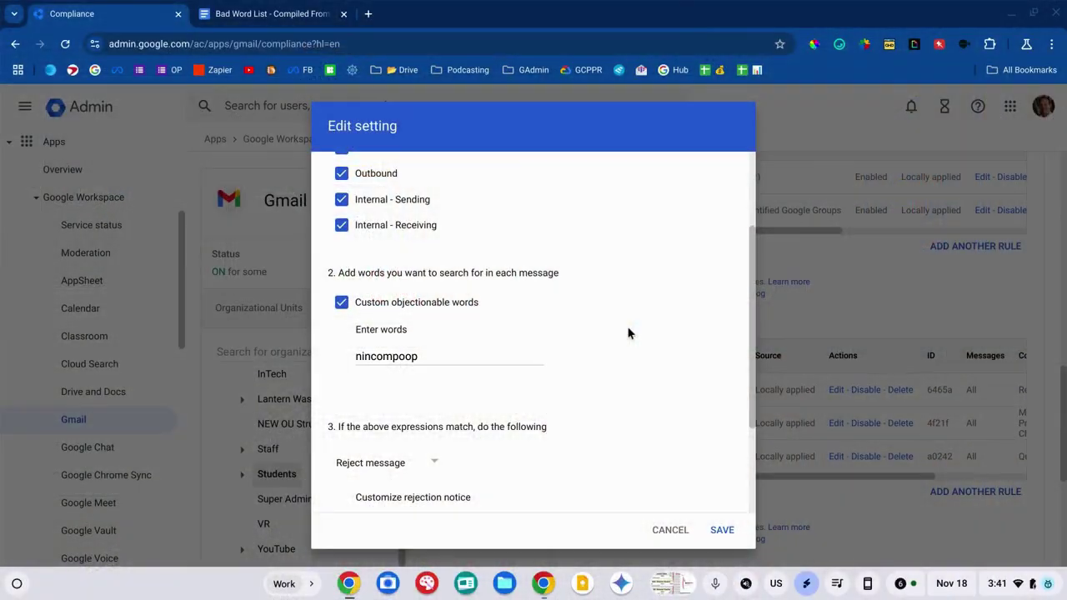
# Review the nincompoop rule's custom rejection notice, selecting its full text
pyautogui.scroll(3, 628, 334)
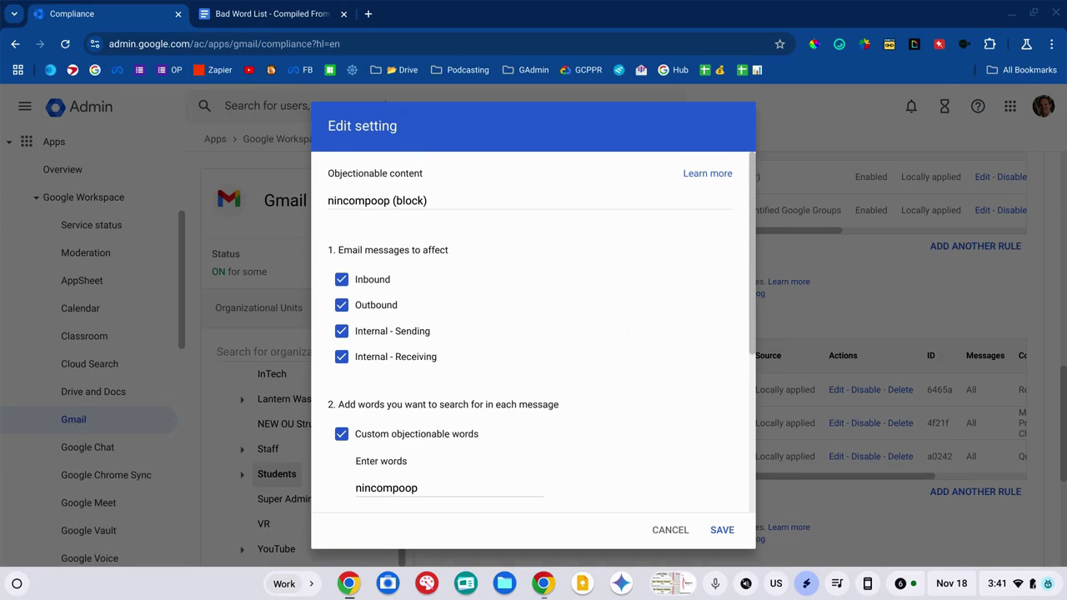
pyautogui.scroll(-2, 534, 334)
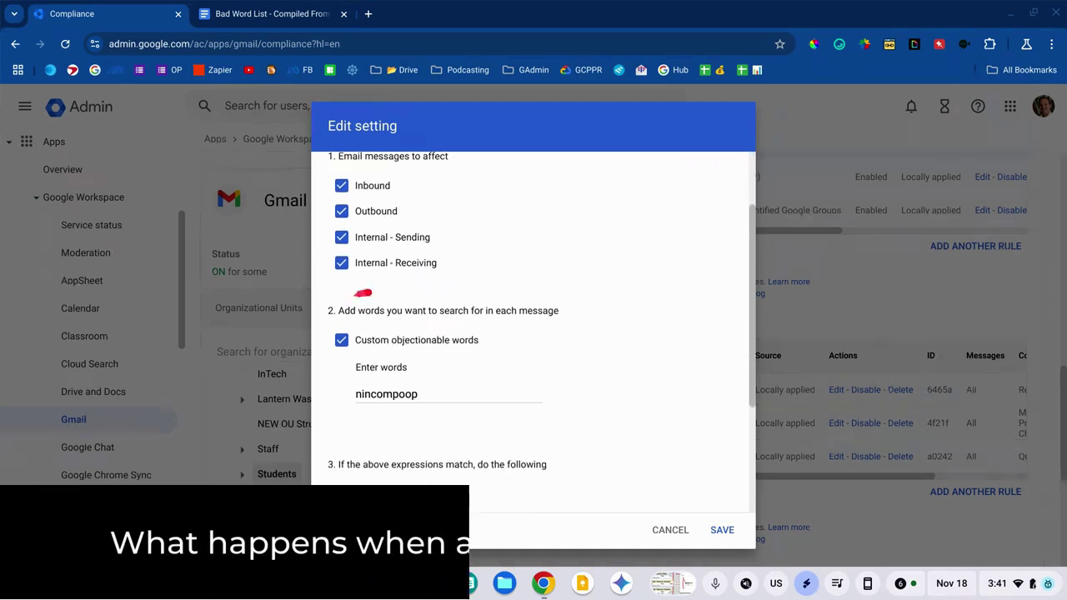
pyautogui.scroll(-3, 541, 317)
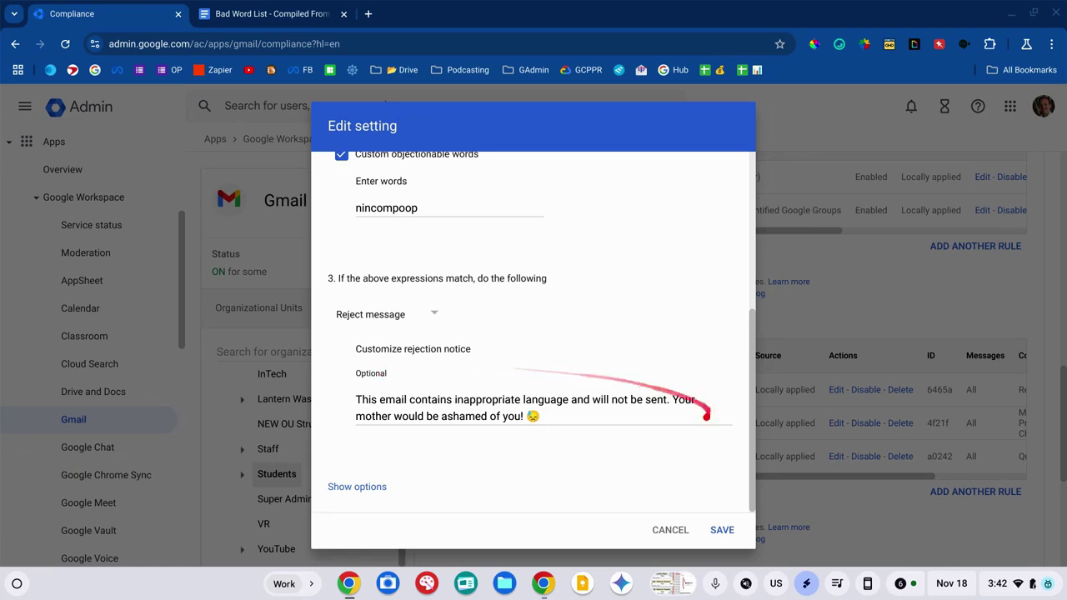
pyautogui.tripleClick(437, 400)
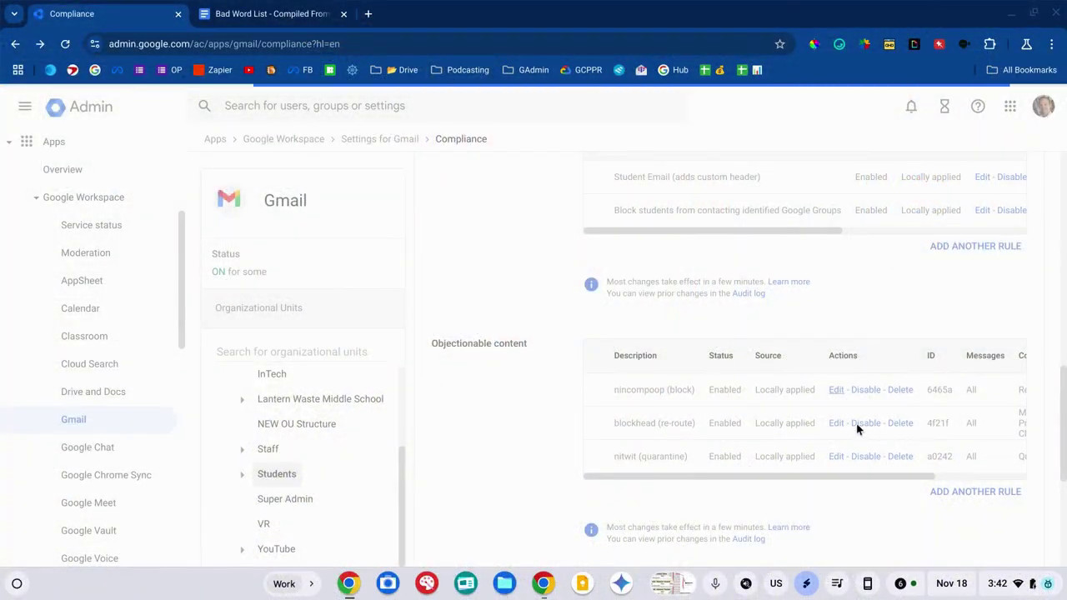
pyautogui.click(835, 425)
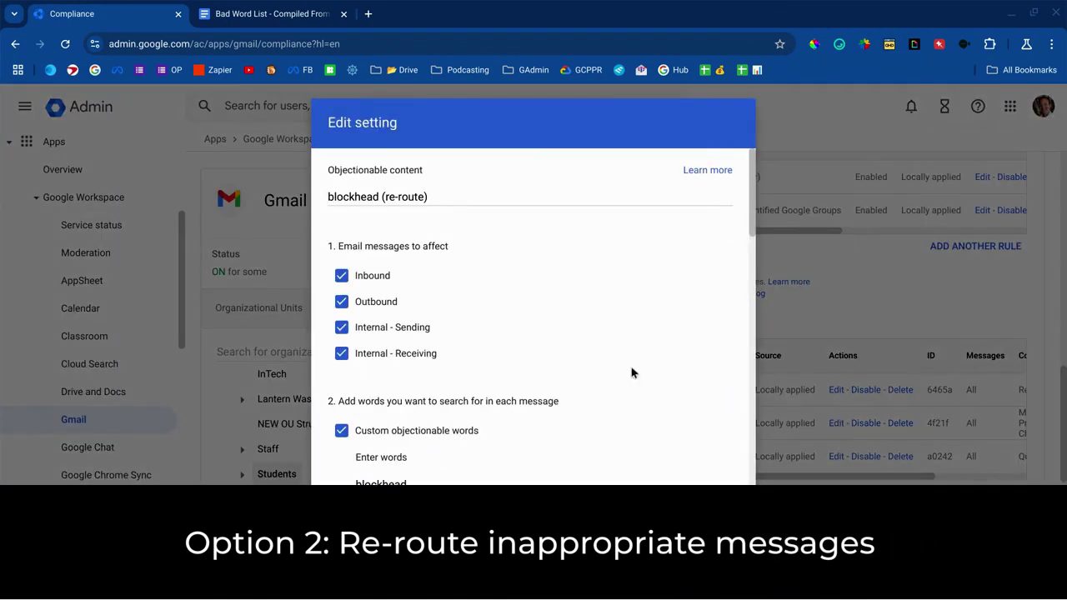
pyautogui.scroll(-5, 487, 271)
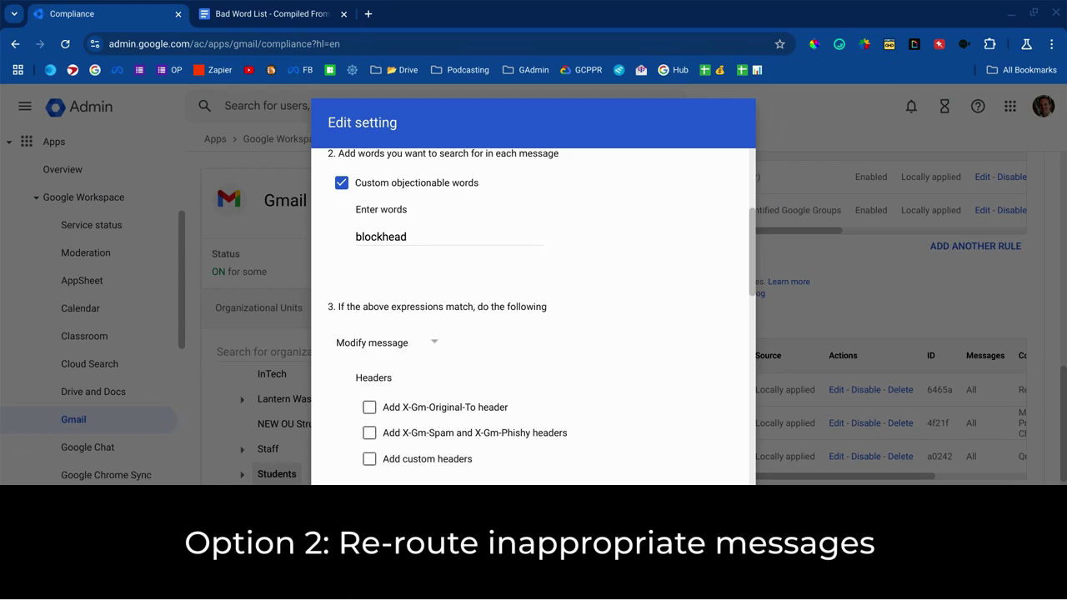
pyautogui.scroll(-3, 534, 333)
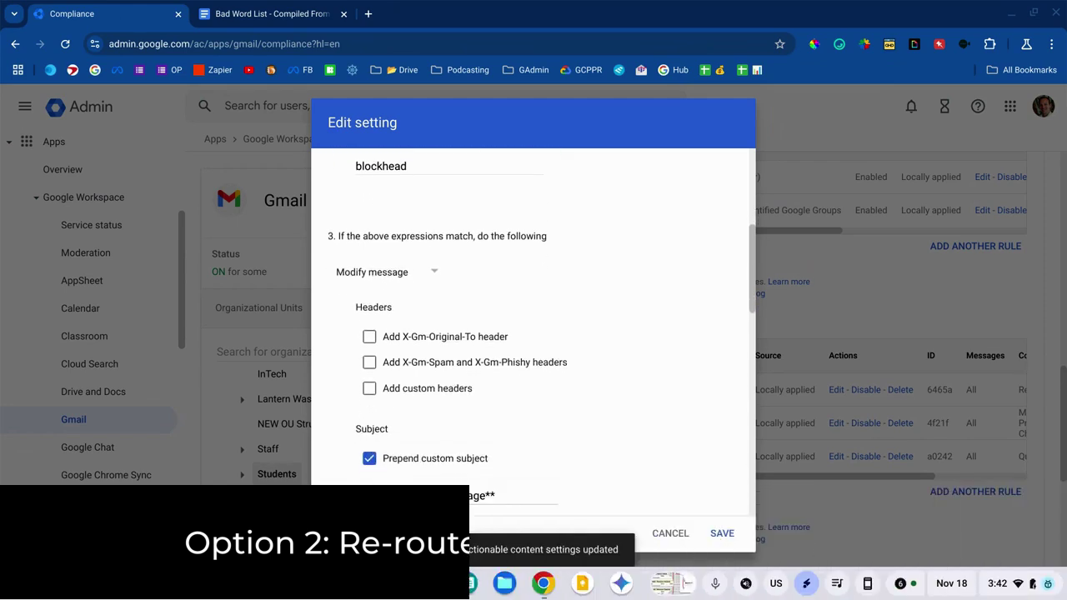
pyautogui.scroll(-2, 534, 334)
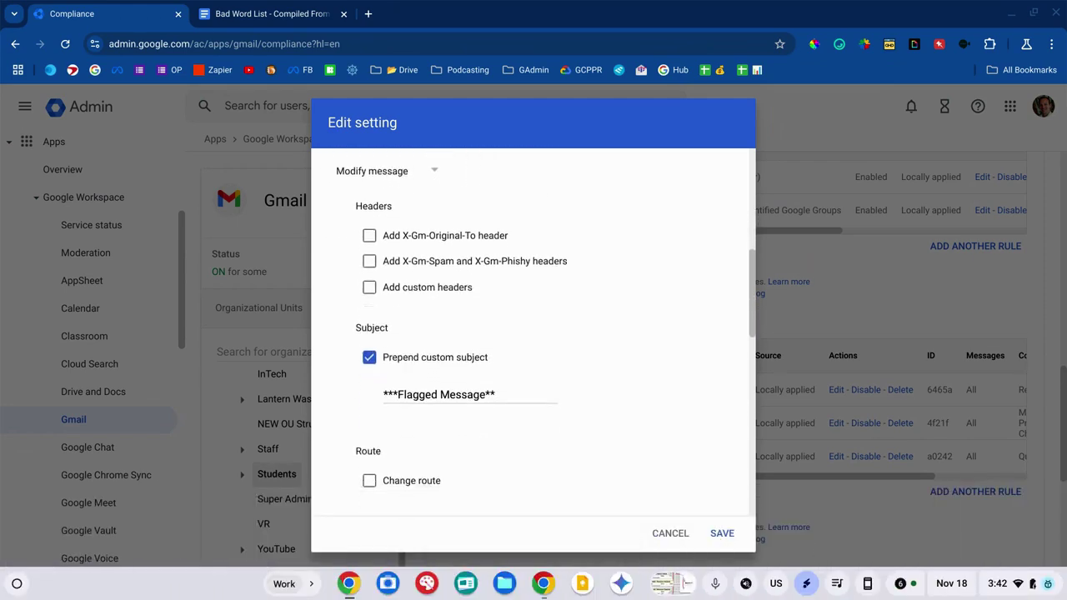
pyautogui.scroll(1, 533, 333)
pyautogui.scroll(-7, 534, 333)
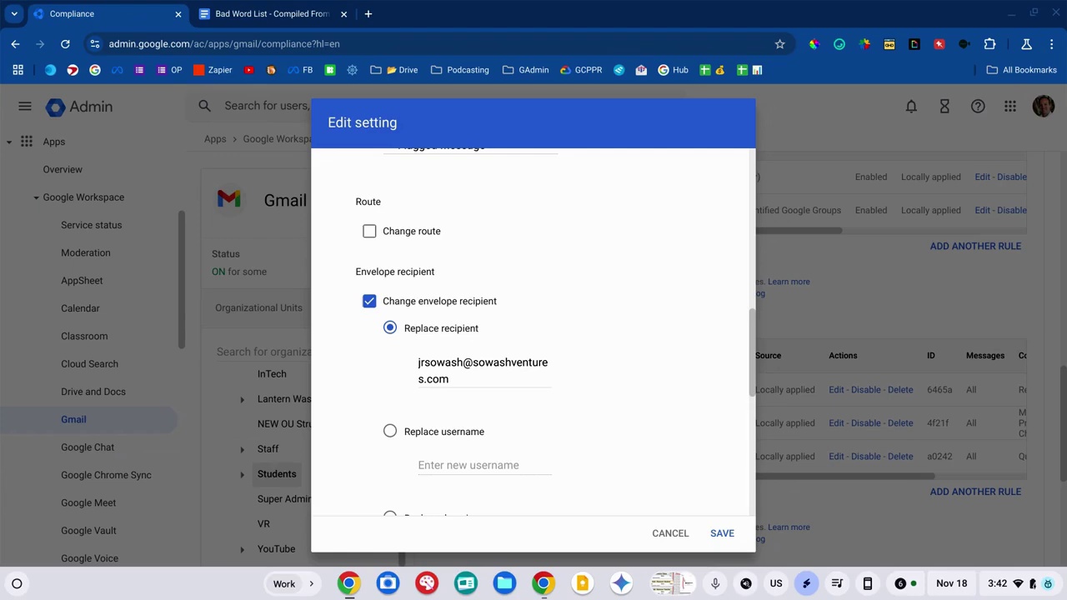
pyautogui.scroll(3, 533, 333)
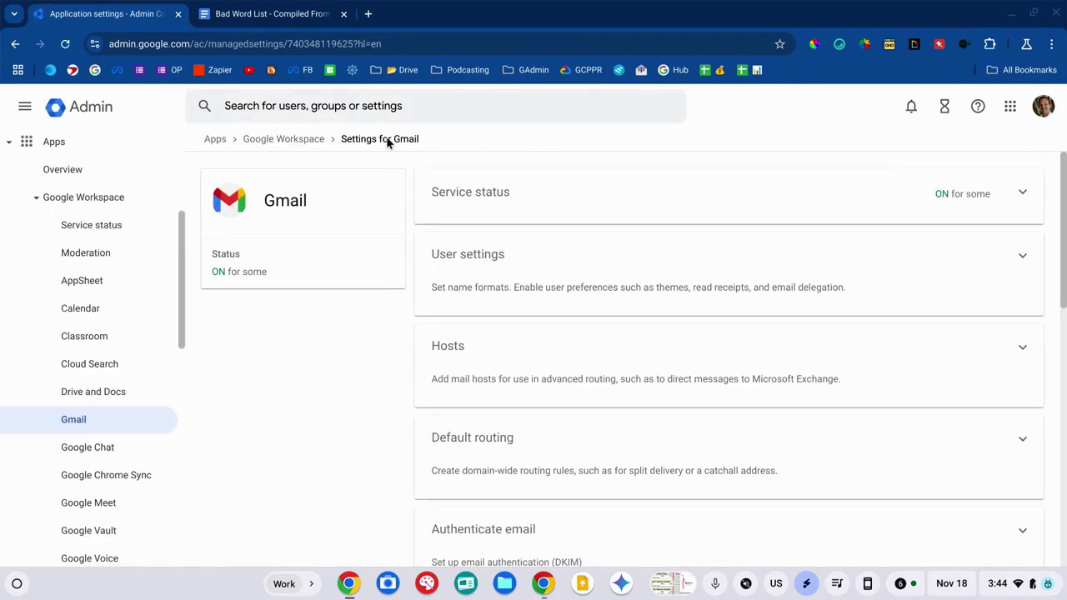
# In Admin Quarantine, expand the pending Nitwit message's details and allow it through
pyautogui.scroll(-3, 576, 442)
pyautogui.scroll(-3, 579, 441)
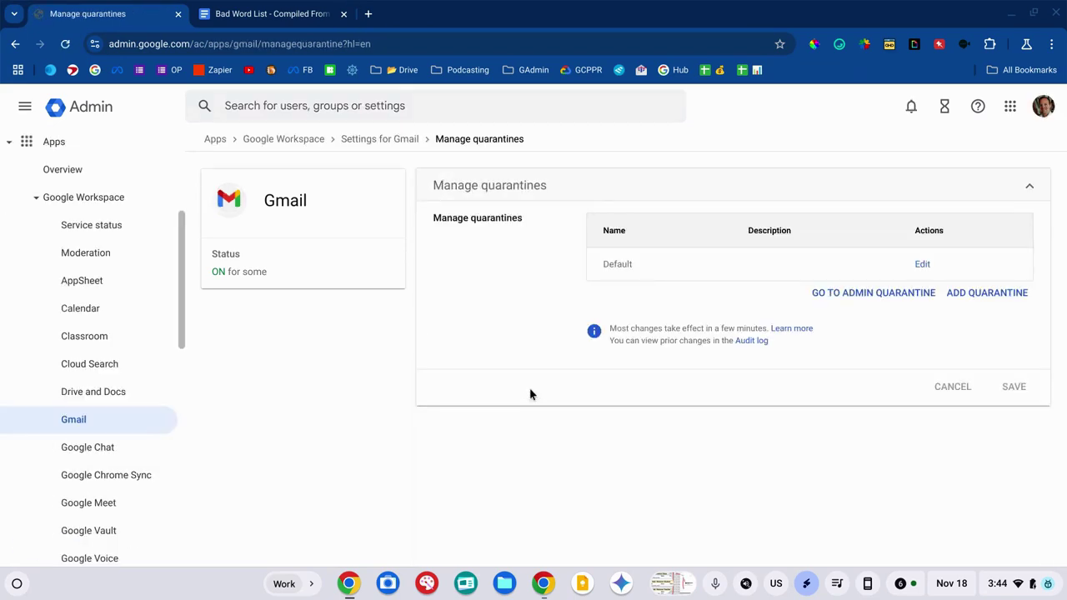
pyautogui.click(878, 293)
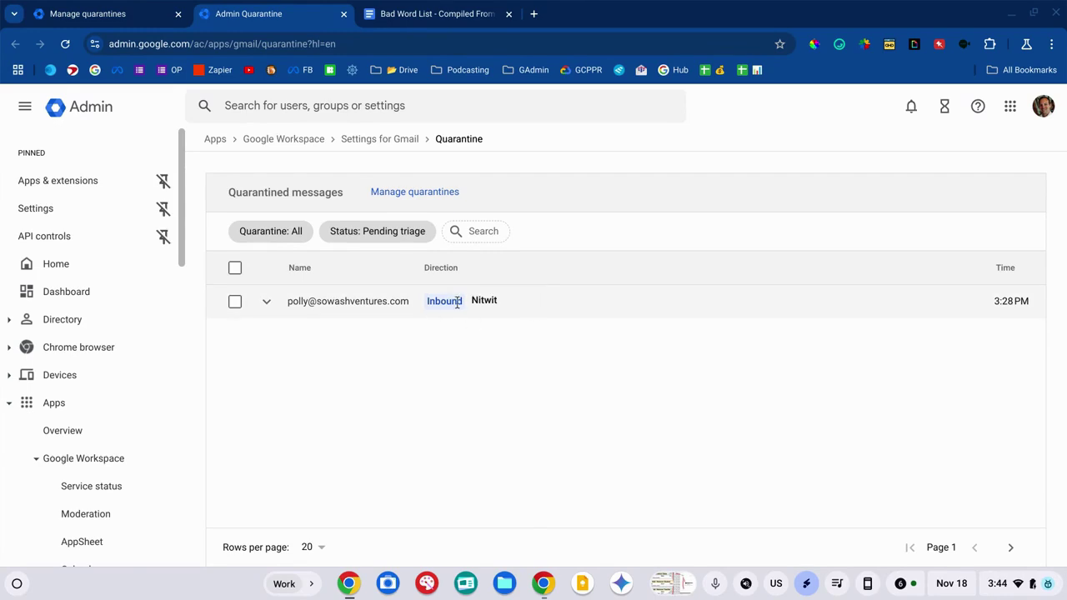
pyautogui.click(236, 302)
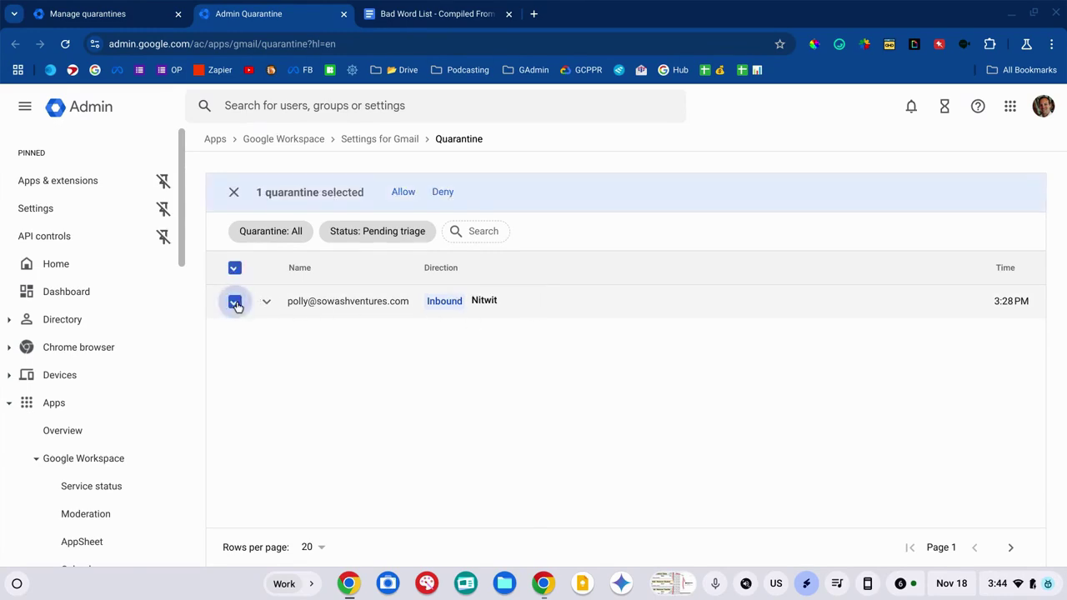
pyautogui.click(263, 305)
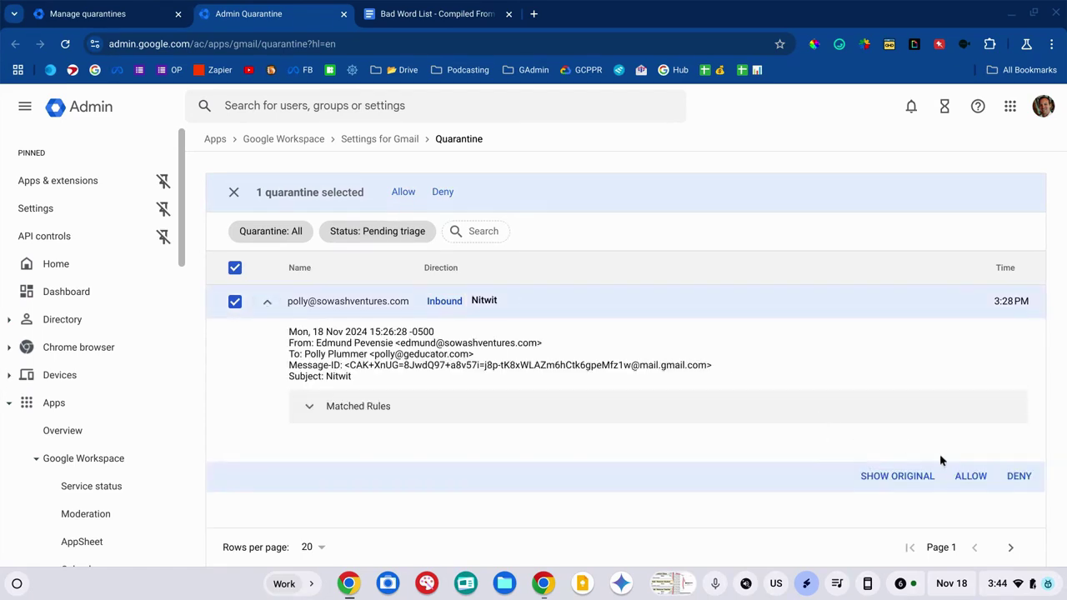
pyautogui.click(968, 477)
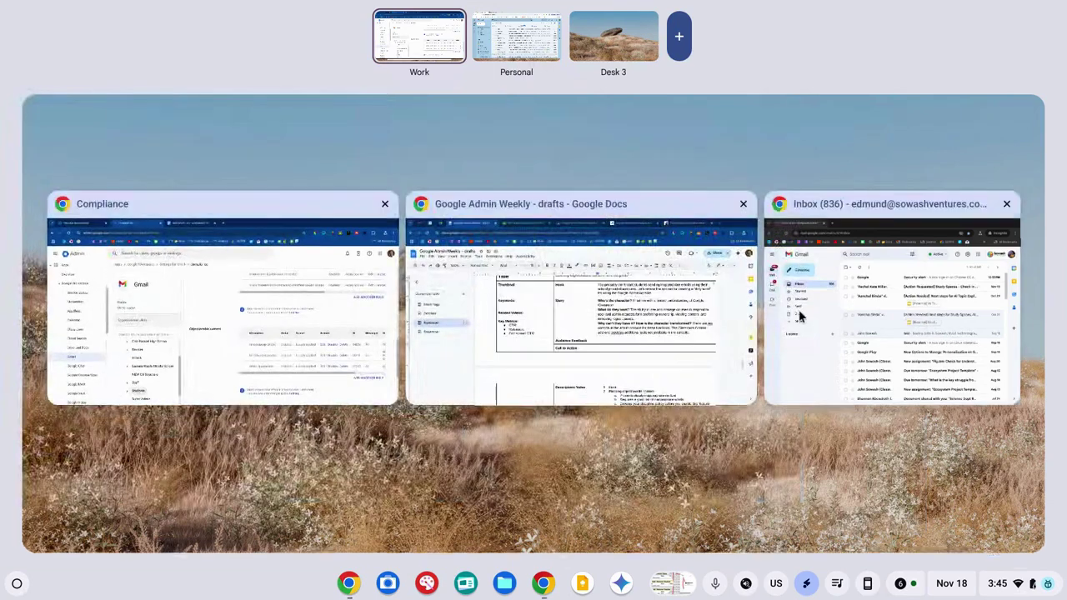
# In a maximized Gmail window, send the student a test email with subject 'Nincompoop'
pyautogui.click(800, 315)
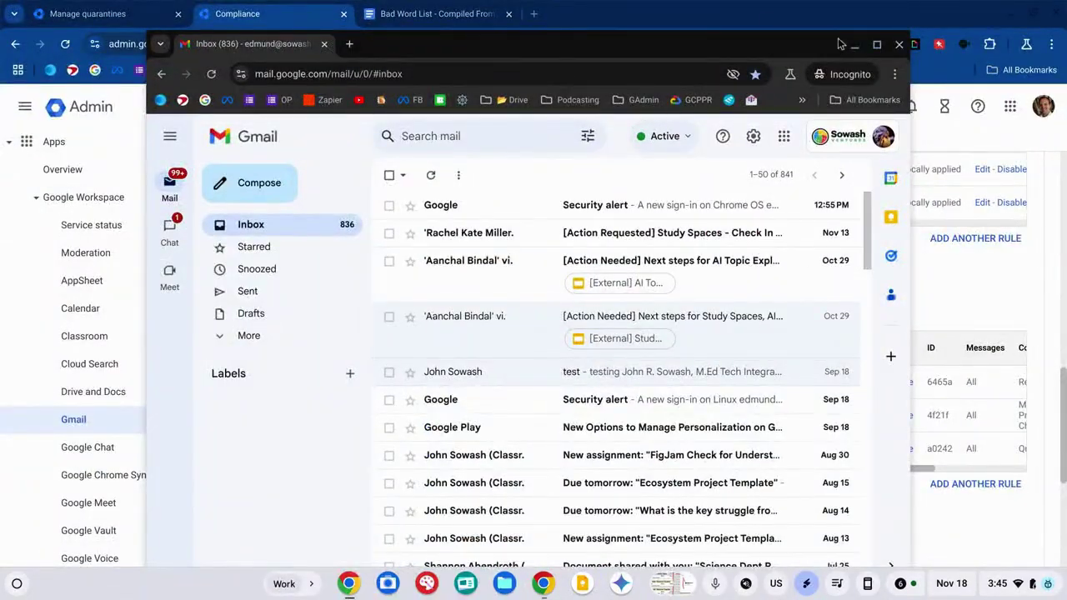
pyautogui.click(875, 44)
pyautogui.click(133, 155)
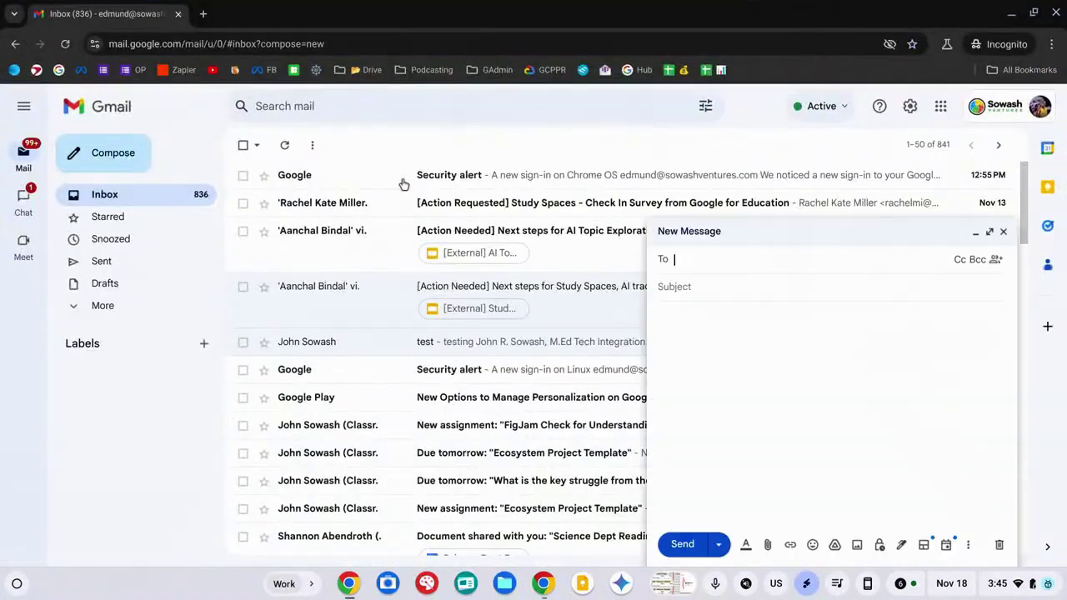
pyautogui.write('poo')
pyautogui.click(841, 288)
pyautogui.click(782, 302)
pyautogui.write('Nin')
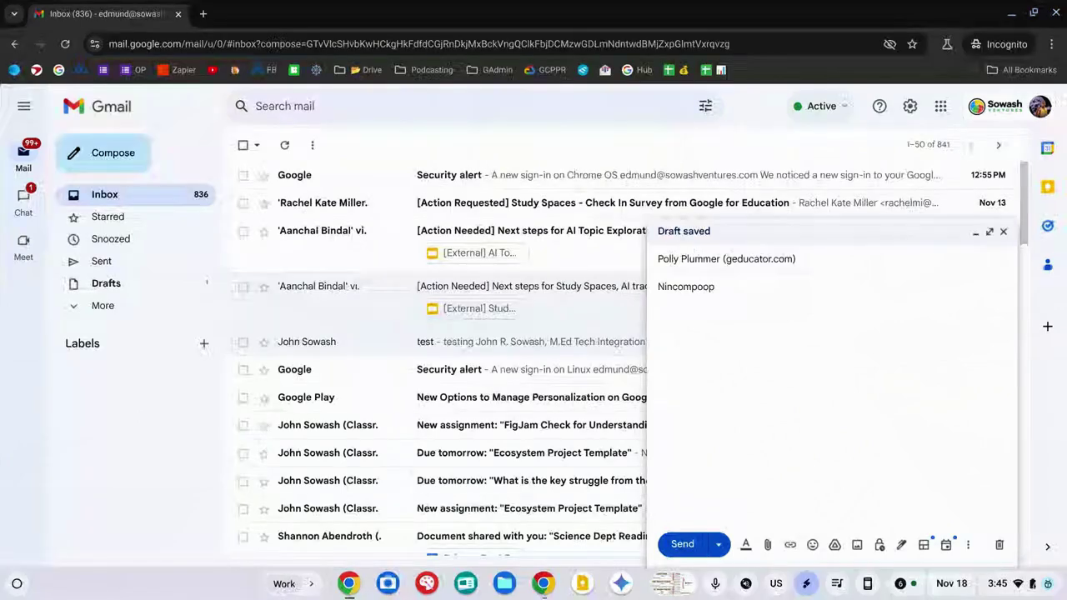
pyautogui.click(808, 369)
pyautogui.click(681, 546)
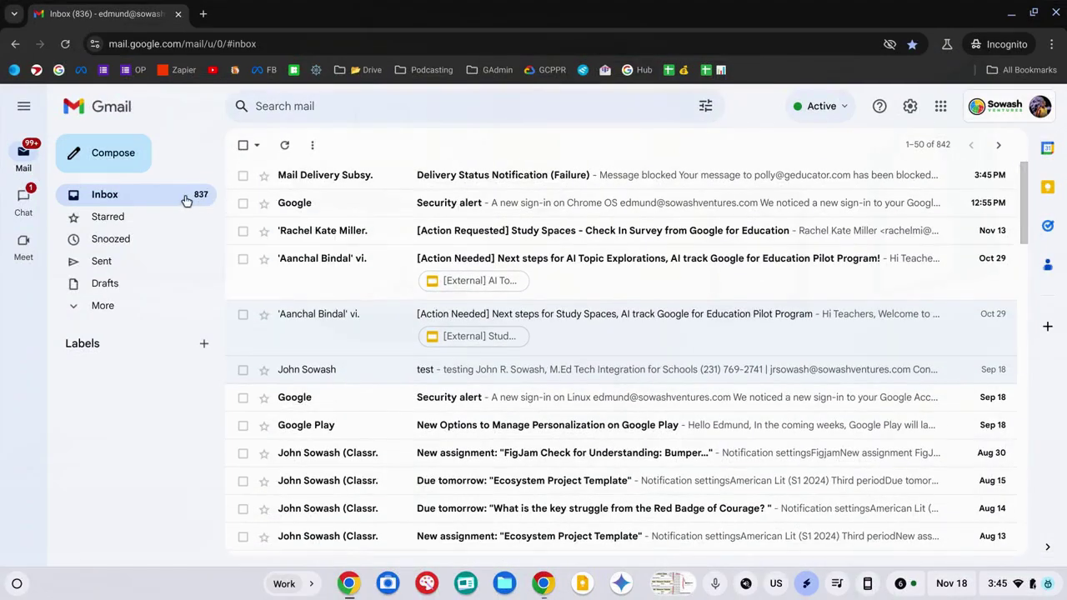
# Read the delivery-failure bounce, glance at Manage quarantines, then start a new email in Gmail
pyautogui.click(534, 176)
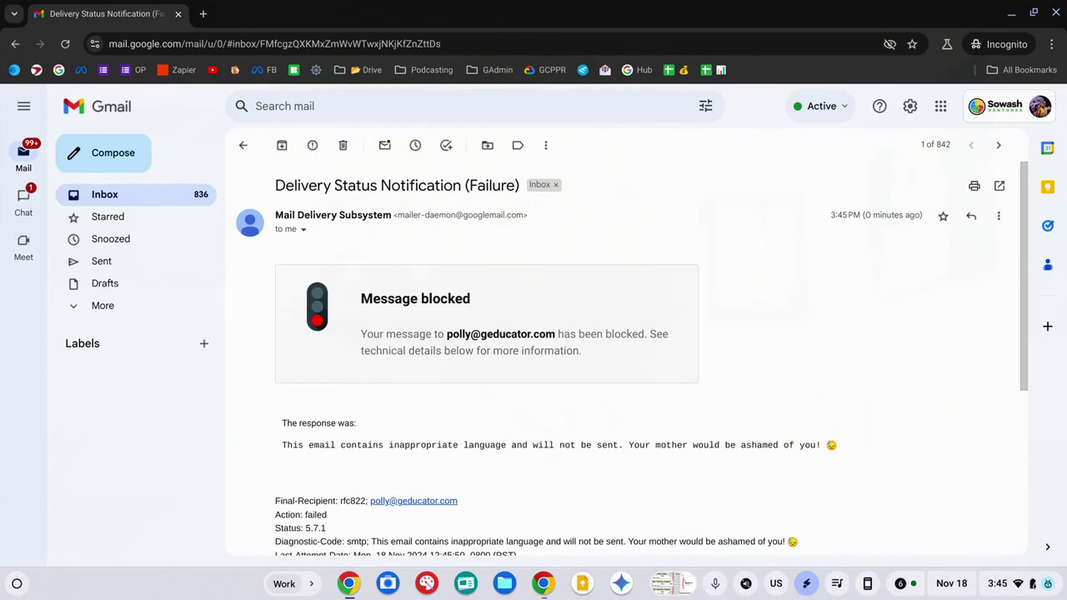
pyautogui.click(178, 14)
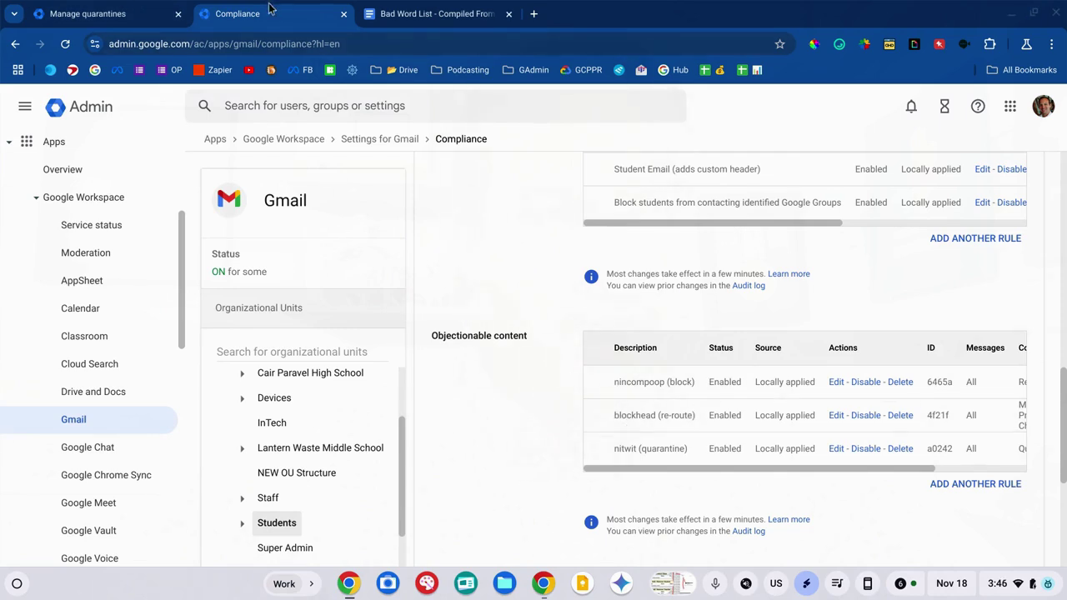
pyautogui.click(87, 13)
pyautogui.hotkey('alt', 'Tab')
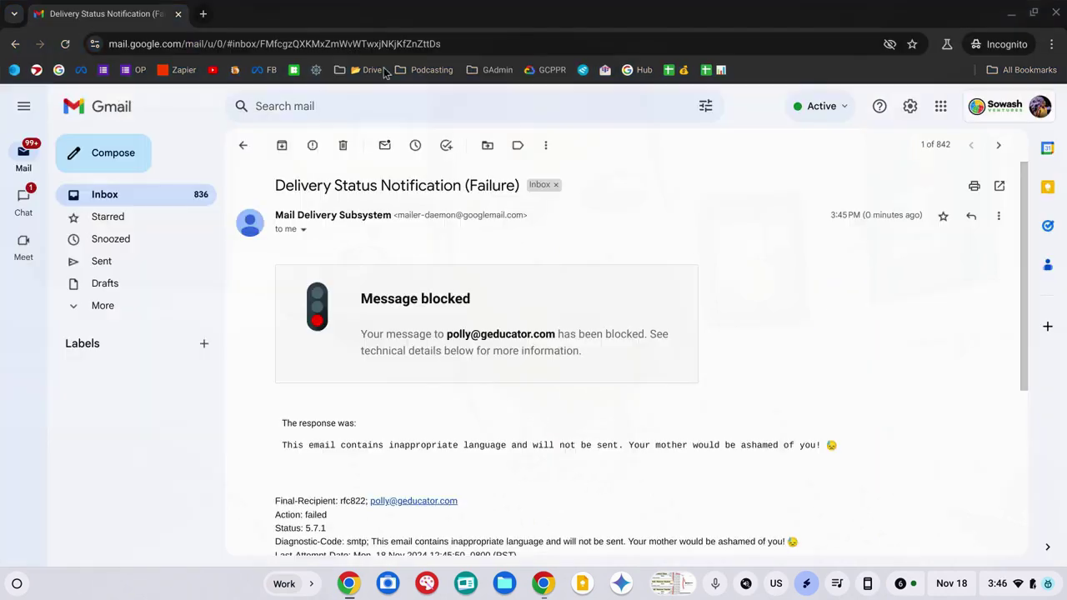
pyautogui.click(139, 147)
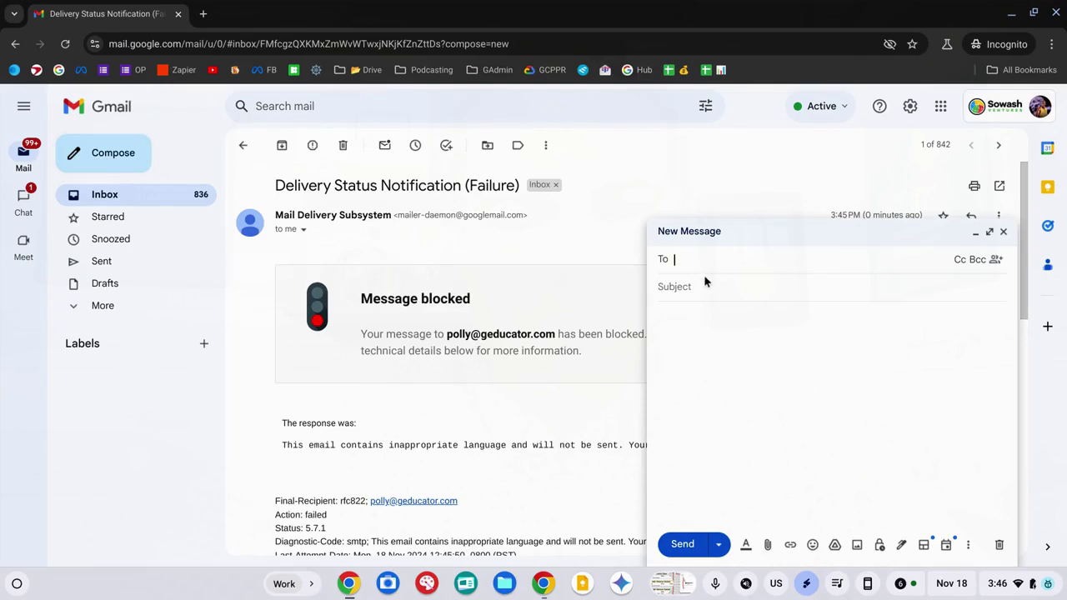
# Address the new email to the student by accepting the autocomplete suggestion
pyautogui.write('po')
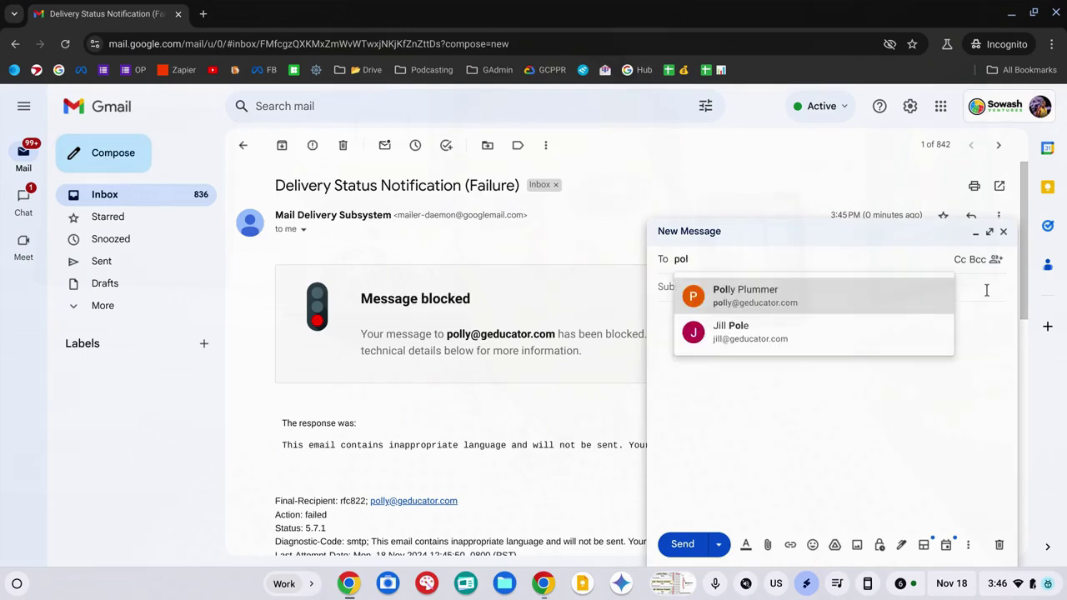
pyautogui.write('l')
pyautogui.press('Tab')
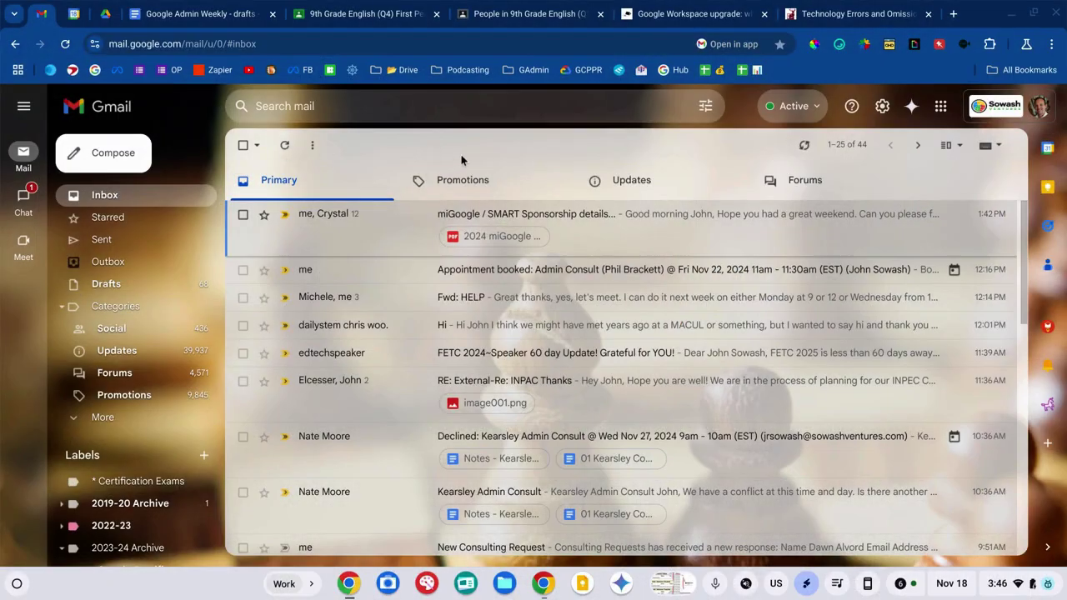
# Check Updates, then open the '[***Flagged Message**] Blockhead' email in Primary
pyautogui.click(645, 171)
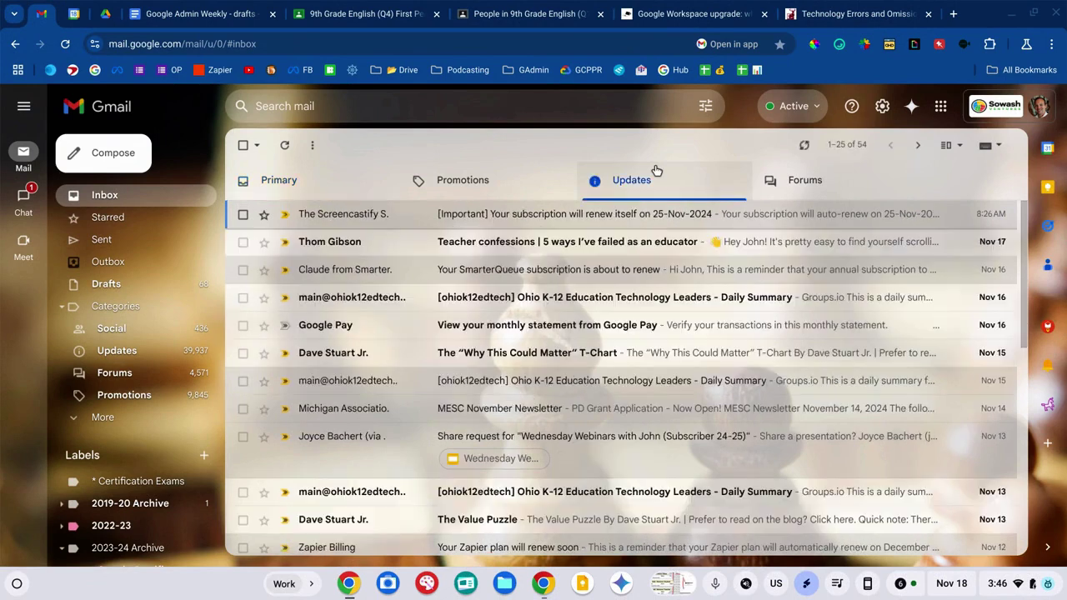
pyautogui.click(391, 189)
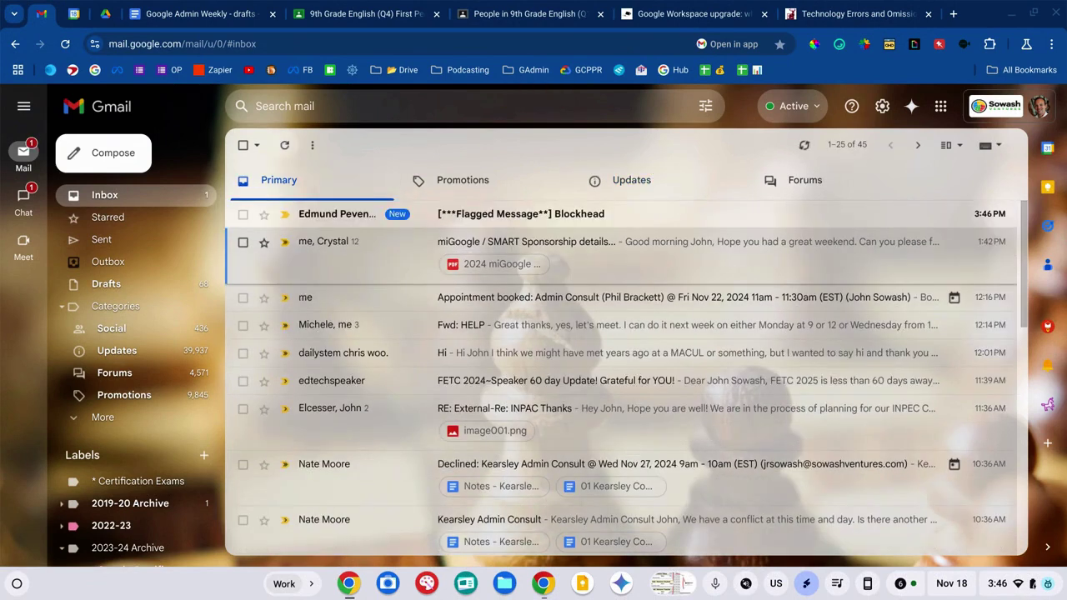
pyautogui.click(491, 215)
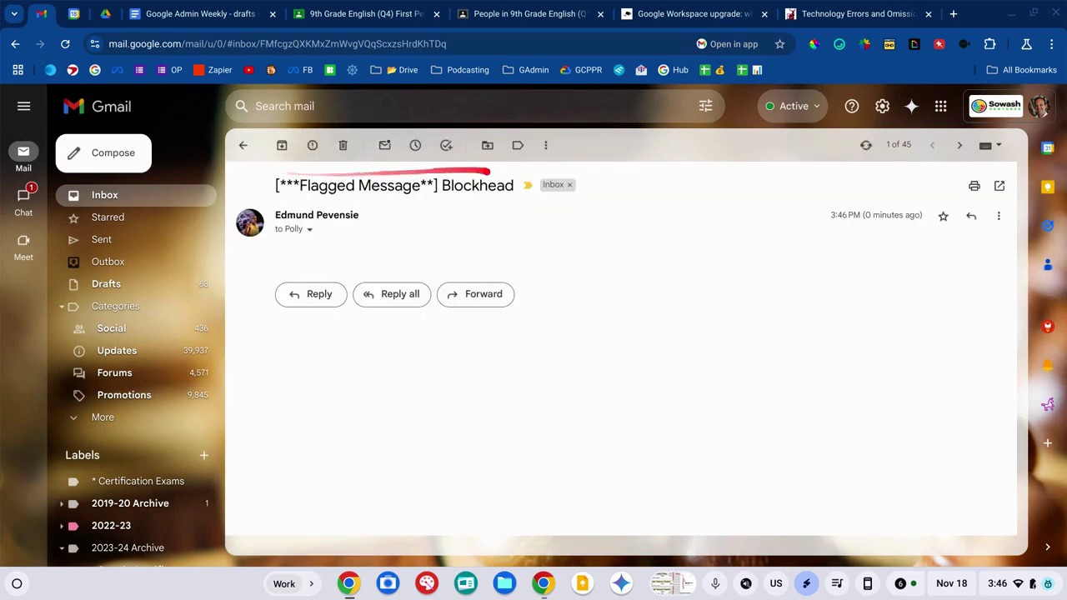
pyautogui.moveTo(489, 171); pyautogui.dragTo(436, 190)
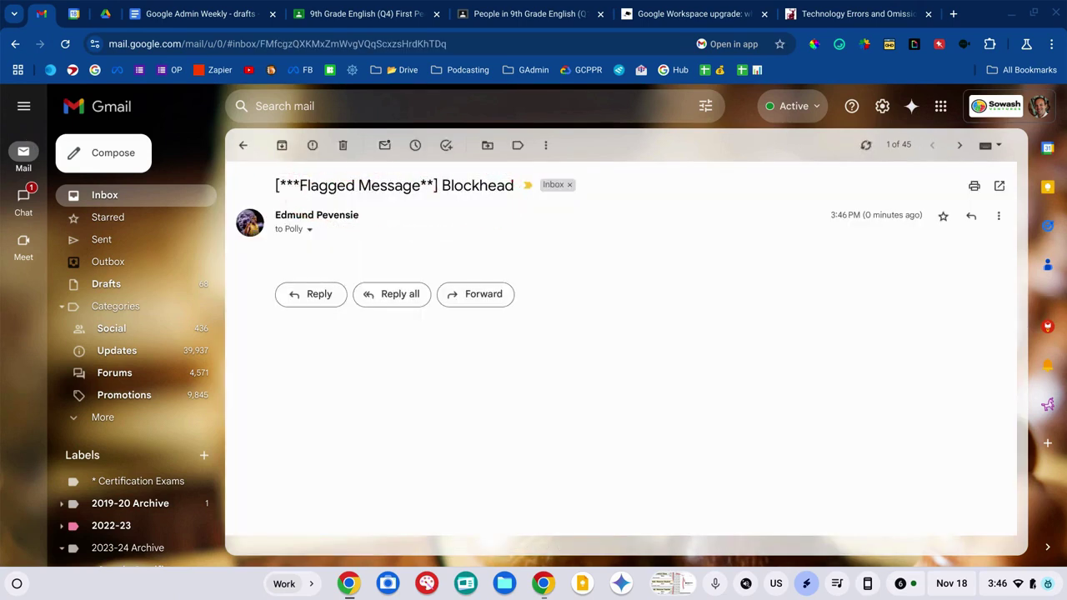